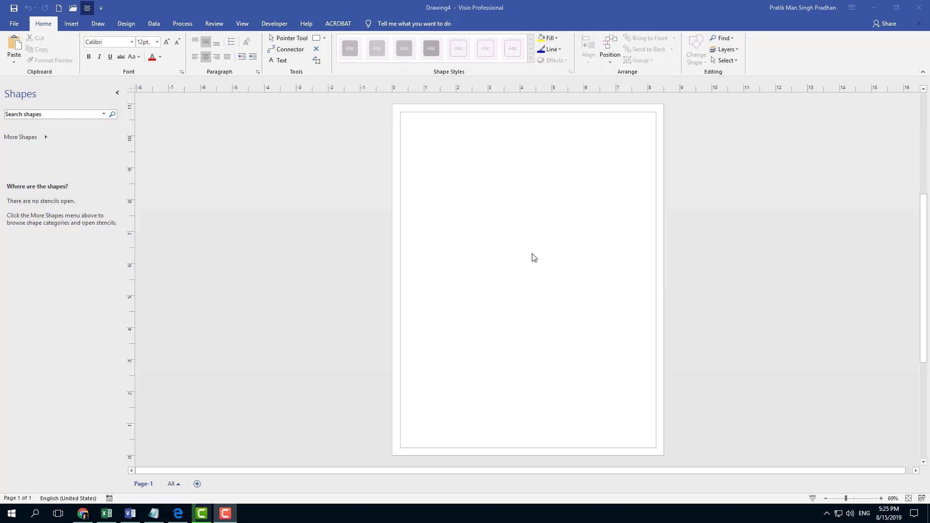
Switch to the Insert ribbon tab to show the picture insertion options for Drawing4
left_click(68, 24)
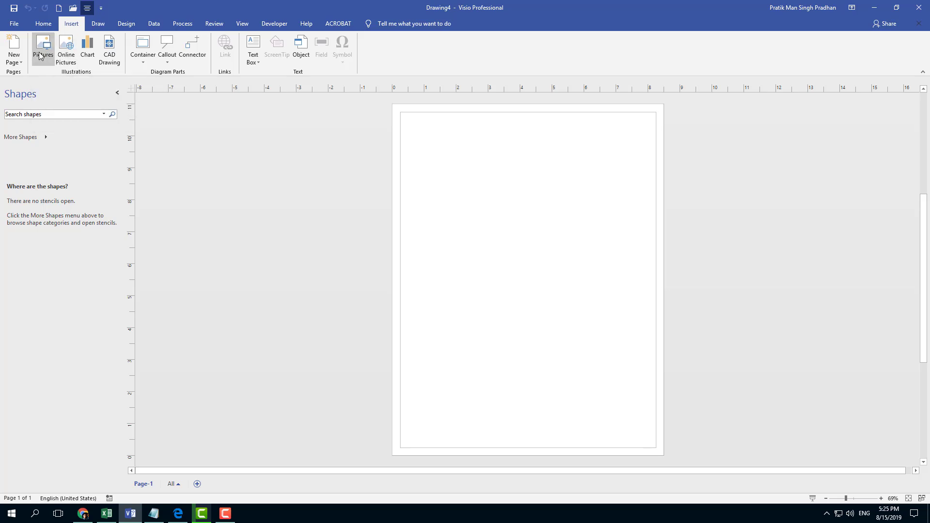
Insert IMG_0156.JPG from the TutorTube (K:) Pictures folder into the drawing
left_click(34, 54)
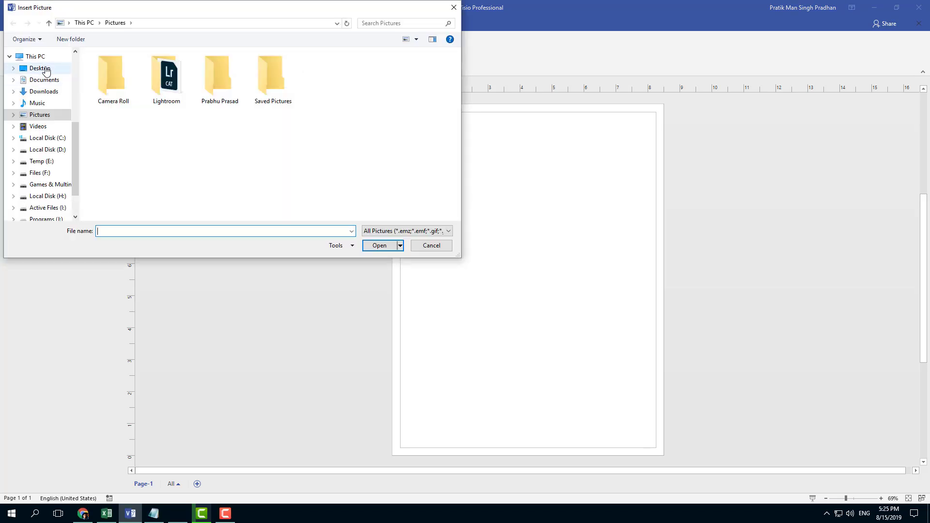
scroll(67, 165, "down", 5)
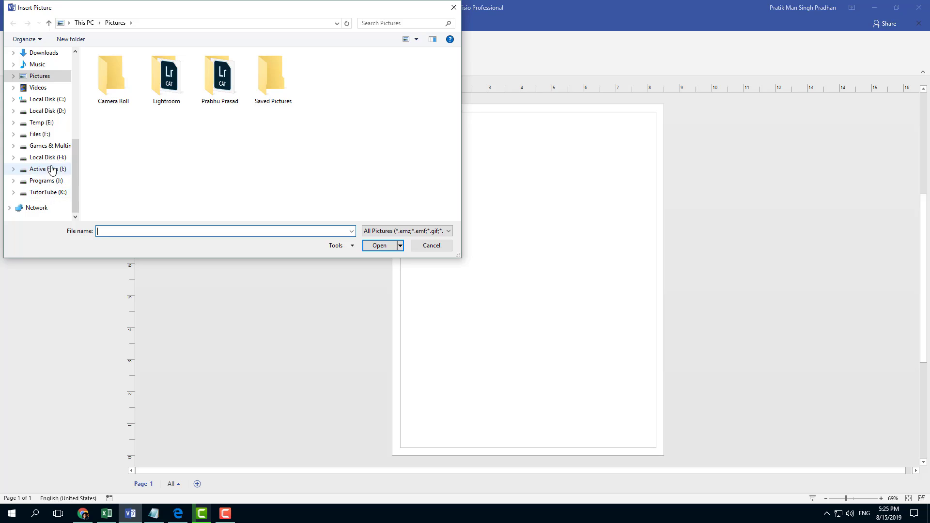
left_click(49, 193)
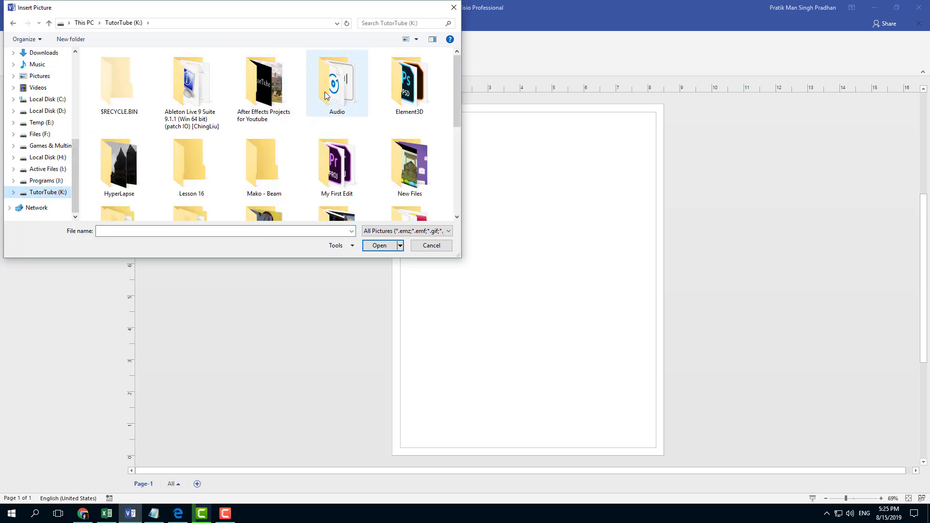
scroll(320, 113, "down", 3)
double_click(275, 105)
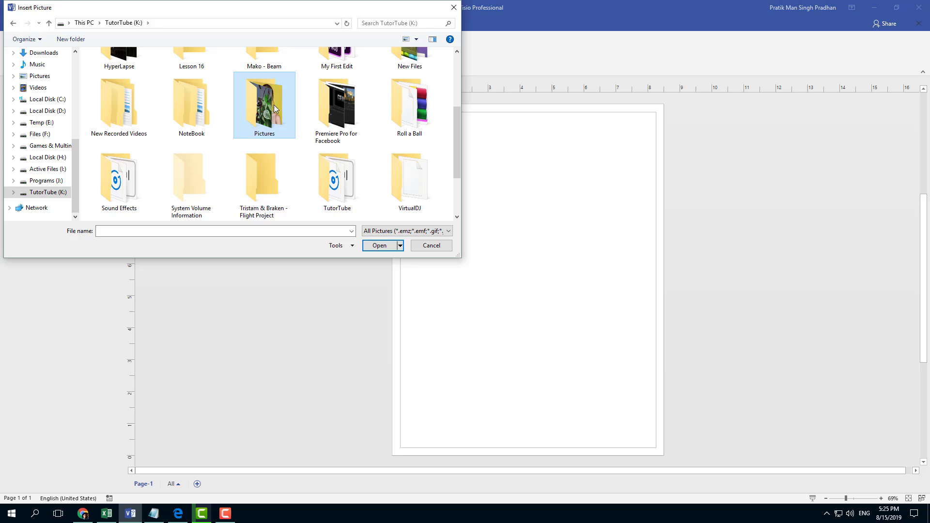
left_click(419, 99)
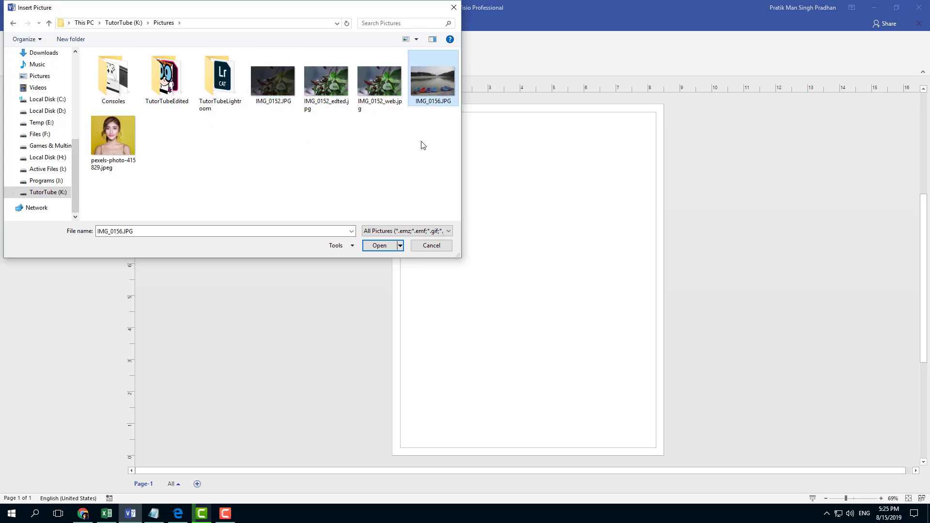
left_click(380, 246)
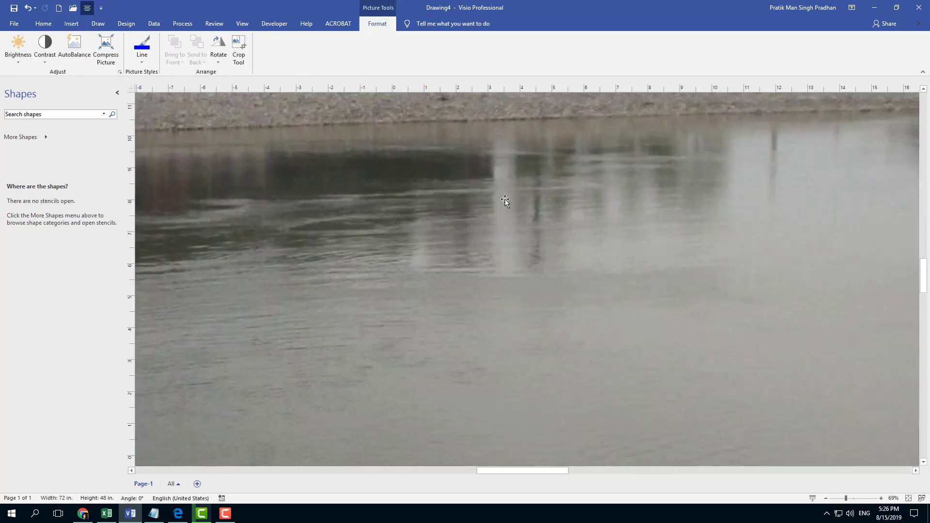
Shrink the rafts photo from 72 x 48 in. to a 7 x 7 in. square at the page's top-left
scroll(505, 201, "down", 5)
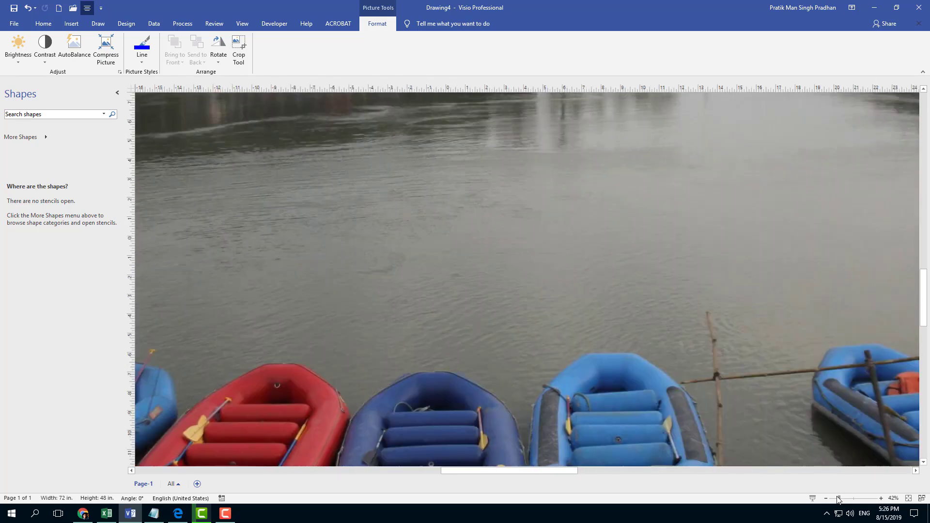
left_click_drag(840, 499, 832, 499)
left_click(836, 411)
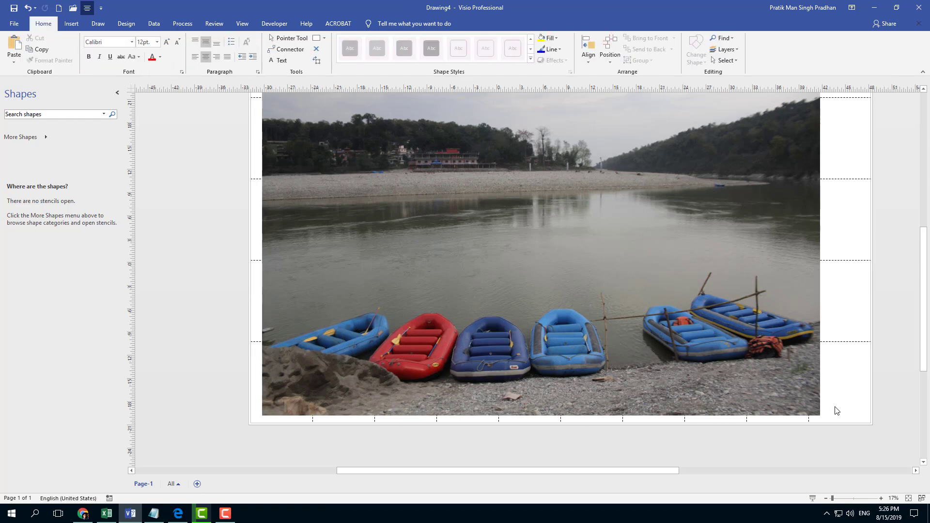
left_click(806, 389)
left_click_drag(805, 389, 744, 378)
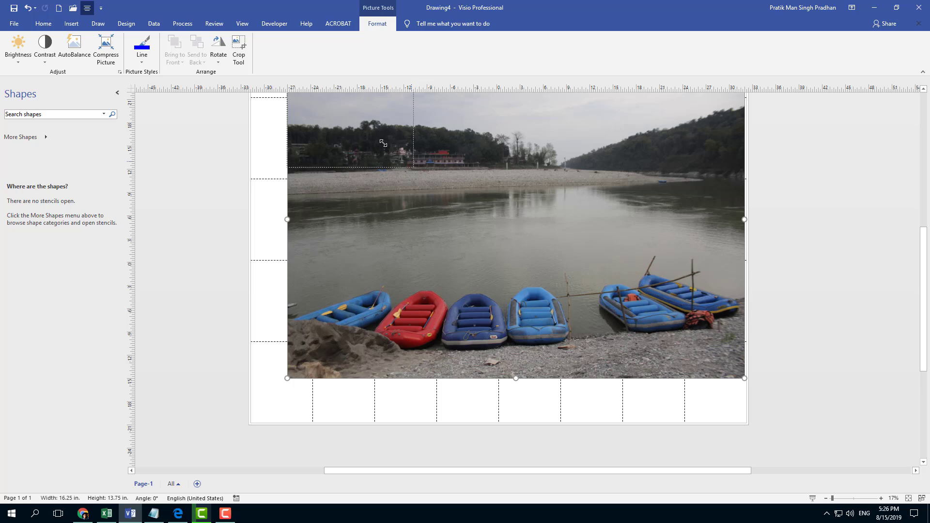
left_click_drag(340, 116, 347, 135)
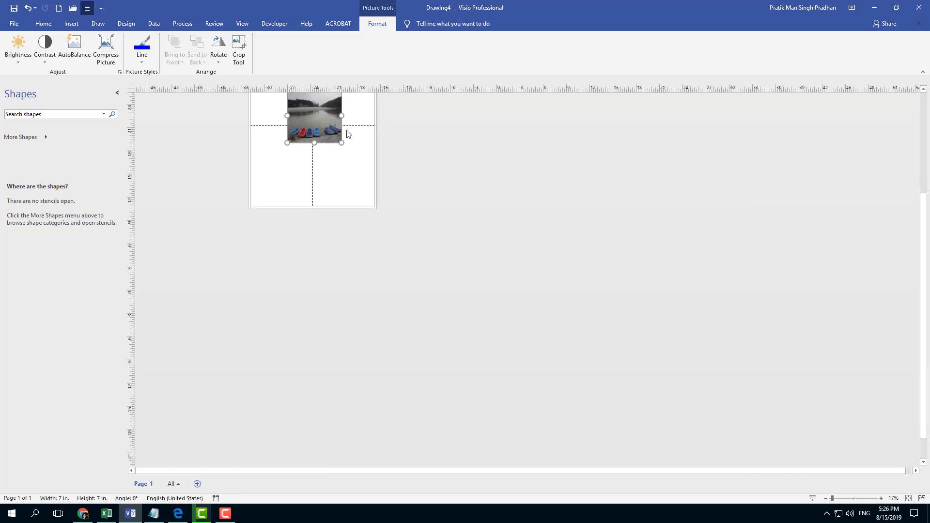
left_click_drag(312, 361, 267, 329)
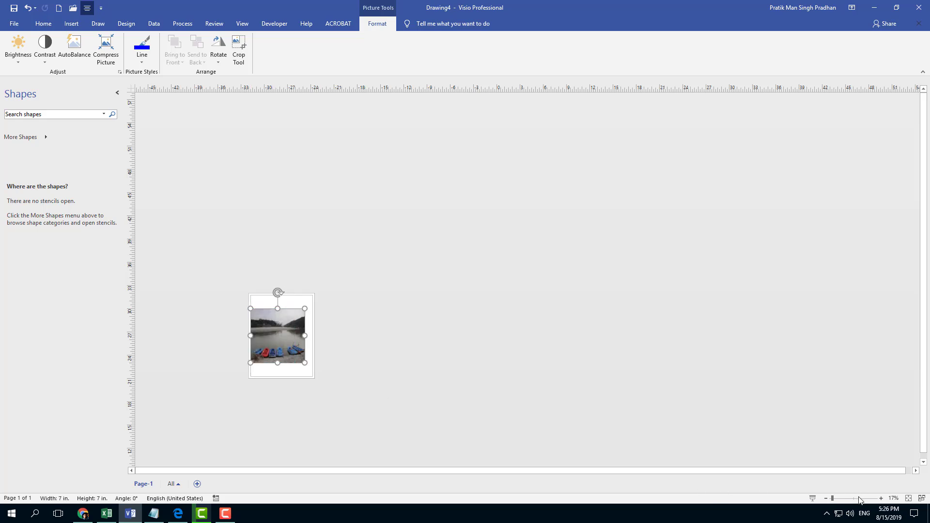
Fit the page to the window and adjust the photo to 6.391 by 7 in. on Page-1
left_click(908, 499)
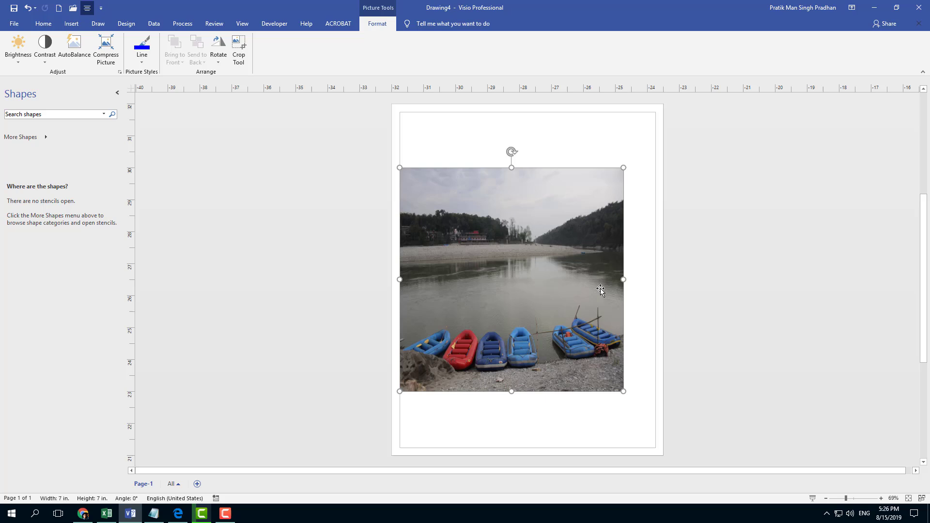
left_click_drag(576, 267, 585, 267)
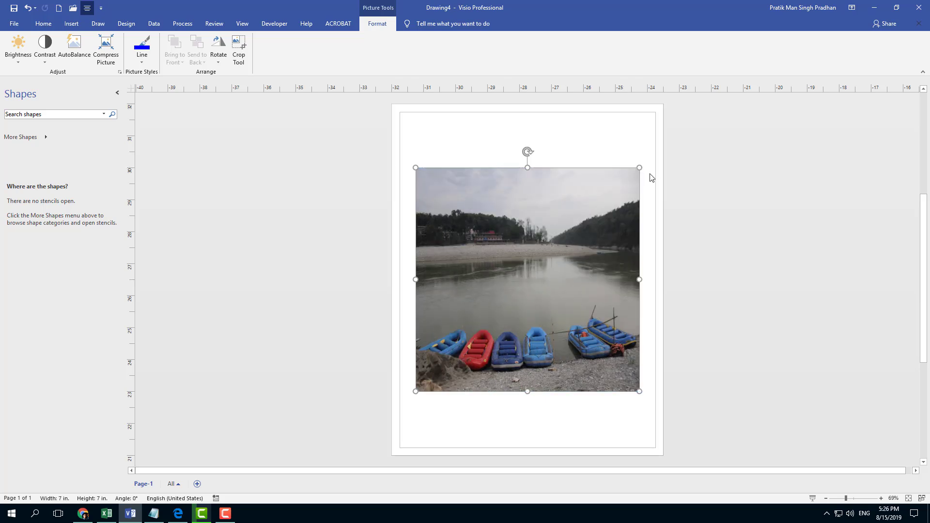
left_click(696, 183)
left_click(569, 191)
left_click_drag(528, 151, 612, 312)
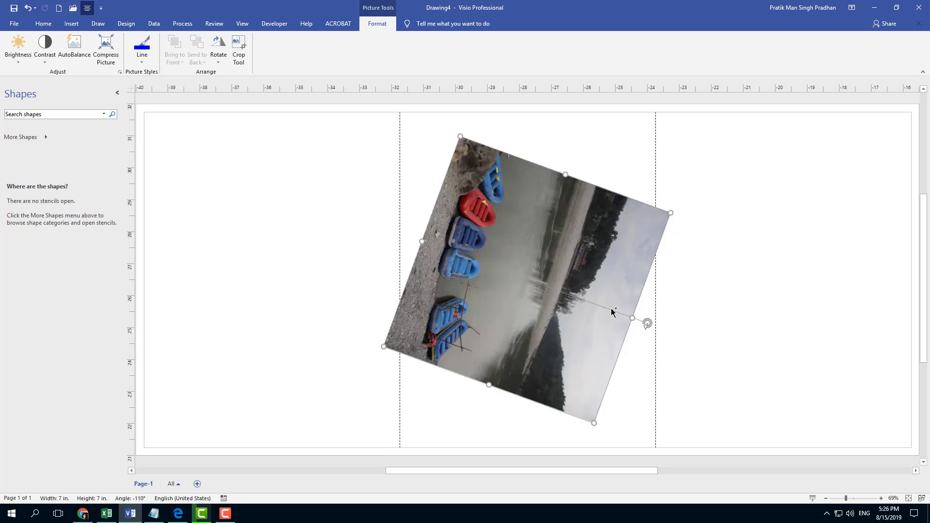
key("ctrl+z")
left_click_drag(580, 345, 631, 383)
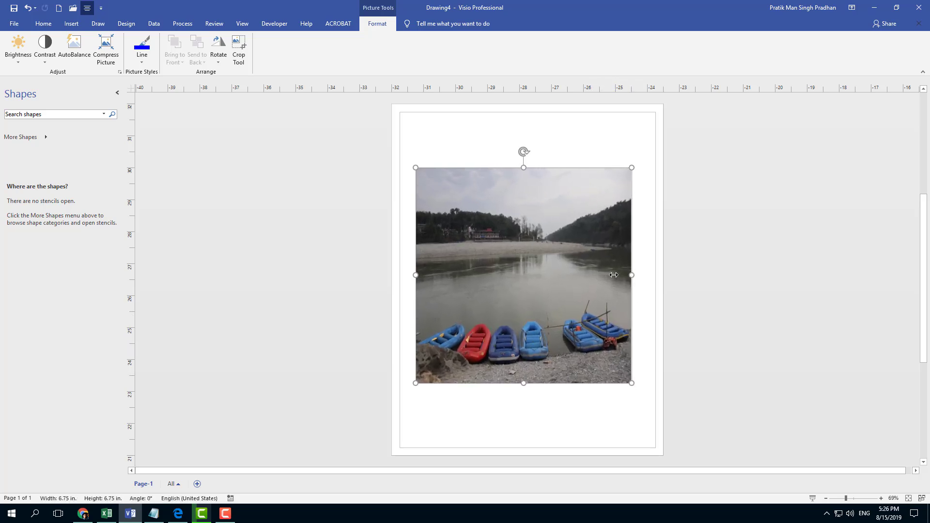
mouse_move(614, 275)
left_mouse_down()
mouse_move(588, 274)
mouse_move(617, 272)
mouse_move(602, 274)
left_mouse_up()
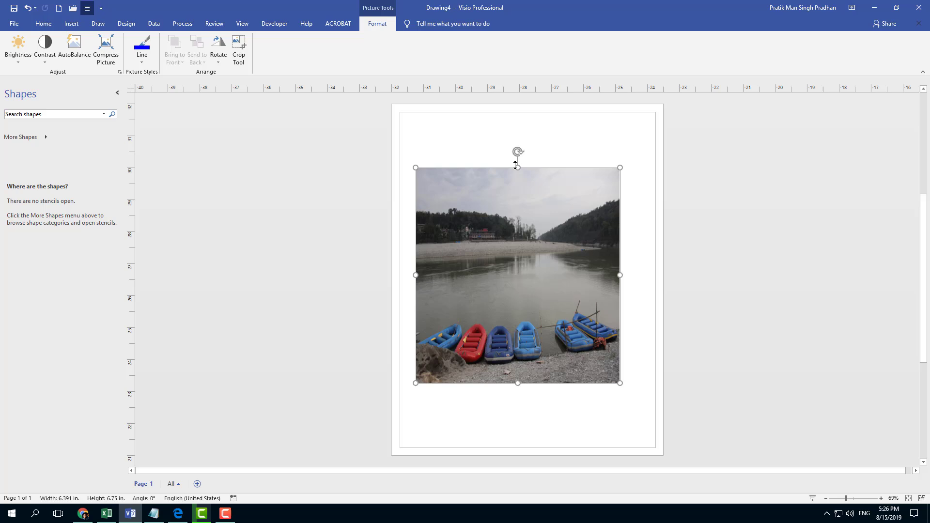
left_click_drag(519, 186, 518, 158)
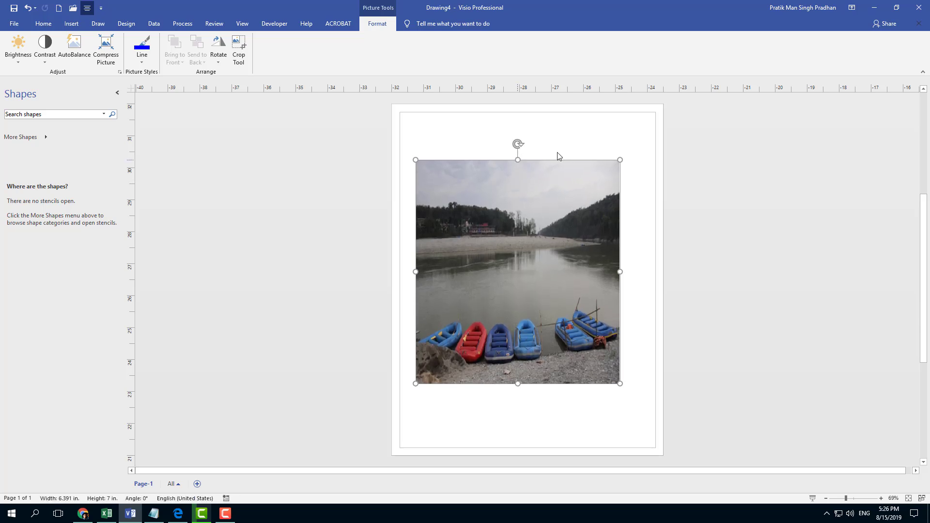
left_click(635, 131)
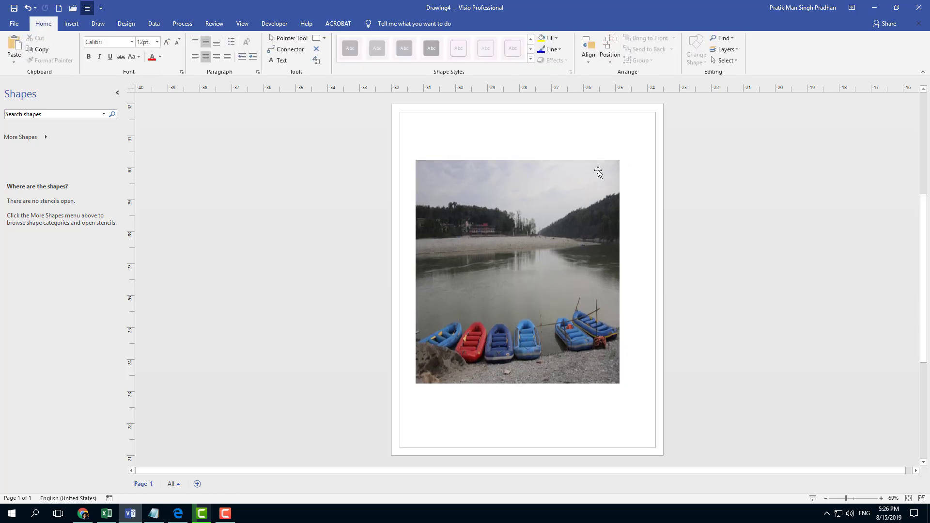
Add a new page, Page-2, and set its type to Background in Page Setup
left_click(198, 484)
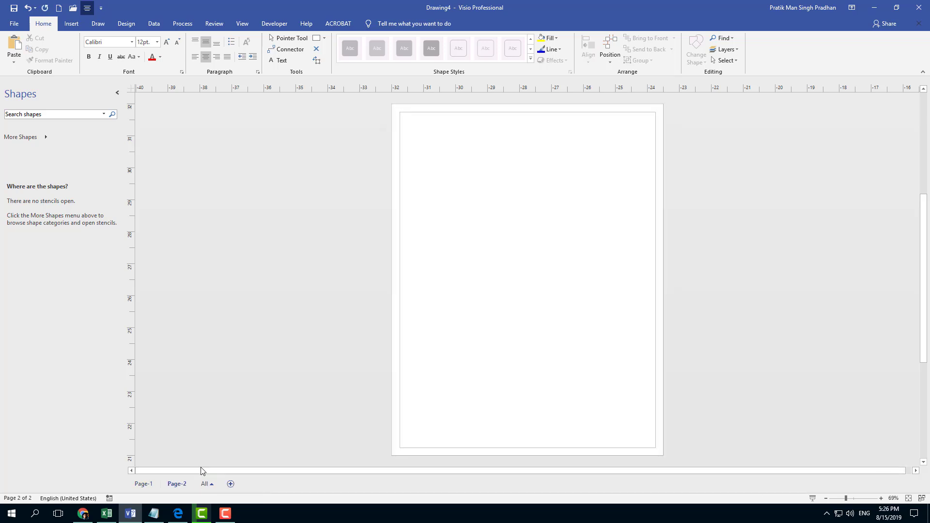
right_click(187, 484)
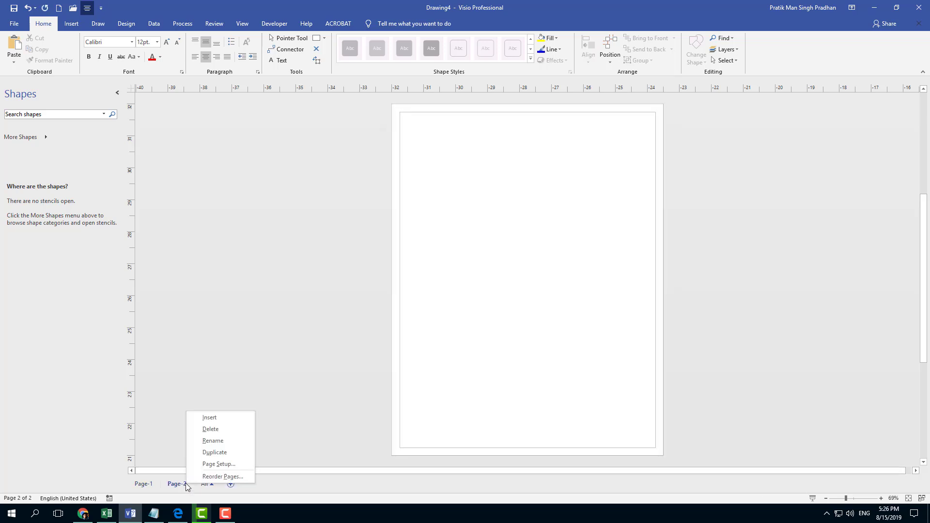
left_click(228, 469)
left_click(469, 207)
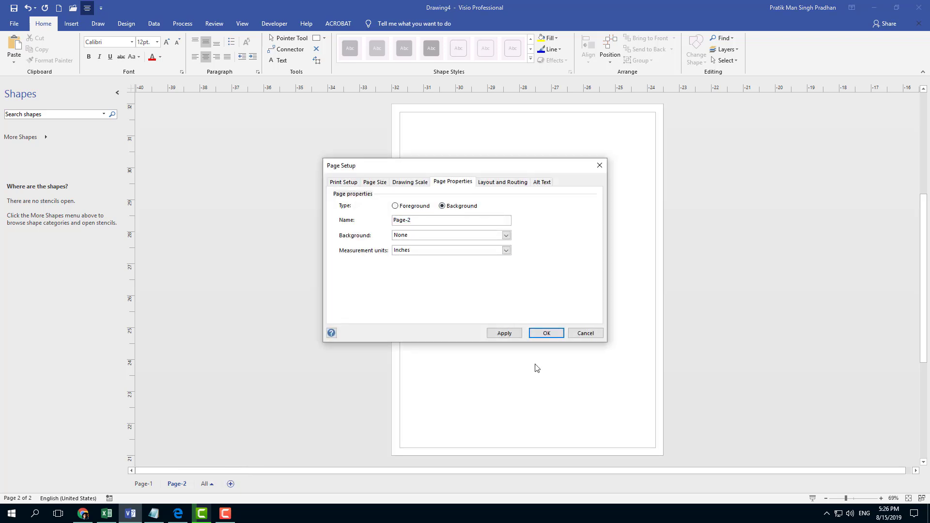
left_click(545, 332)
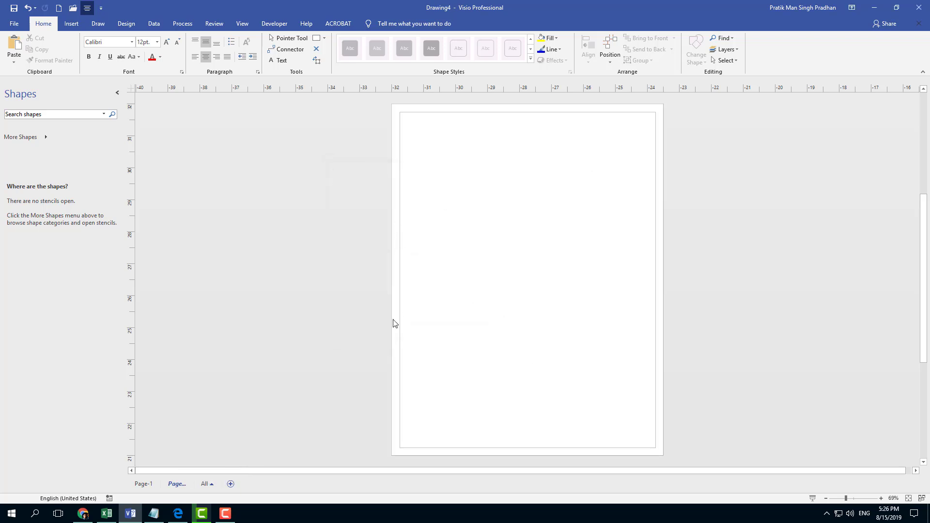
Cut the river-and-rafts photo from Page-1 and paste it onto Page-2
left_click(146, 483)
left_click(543, 269)
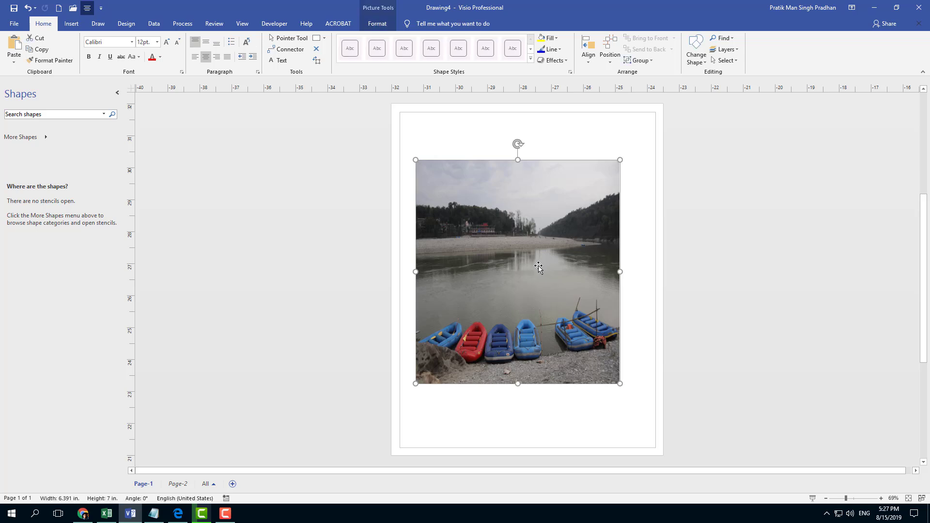
key("ctrl+x")
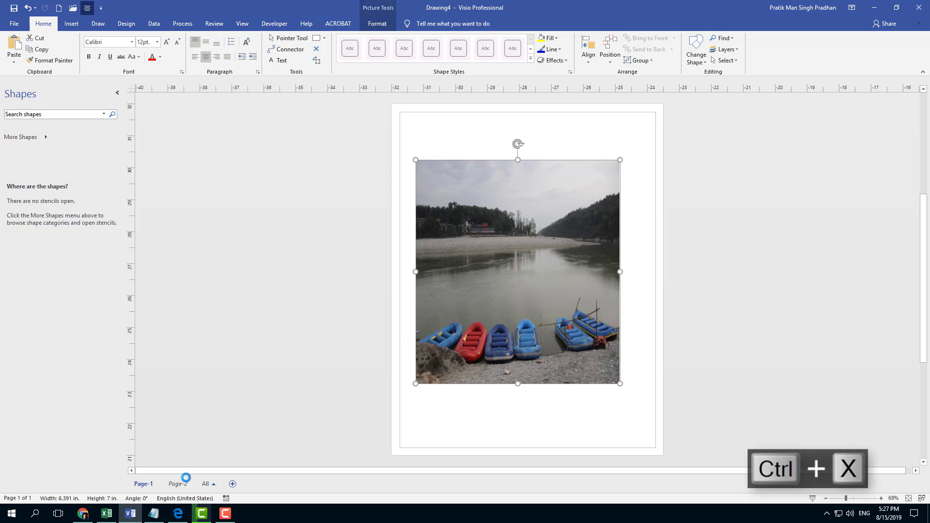
left_click(178, 483)
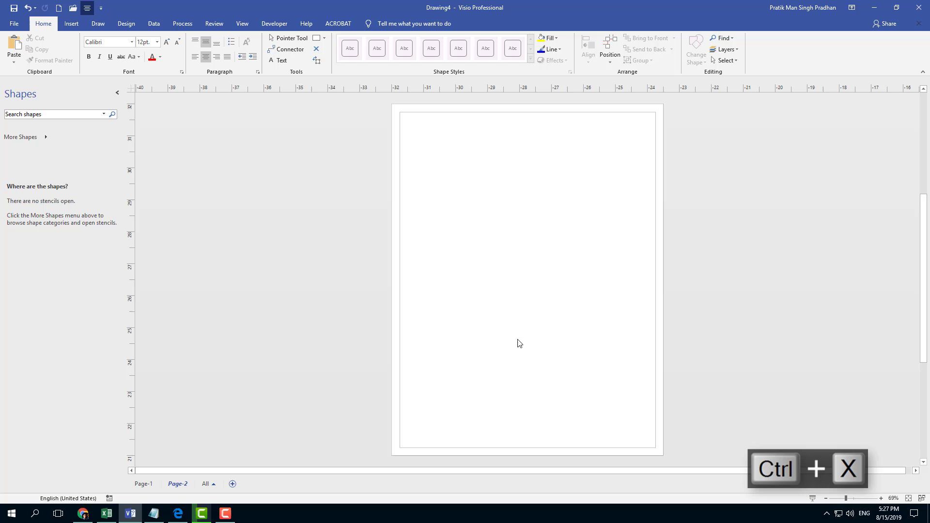
key("ctrl+v")
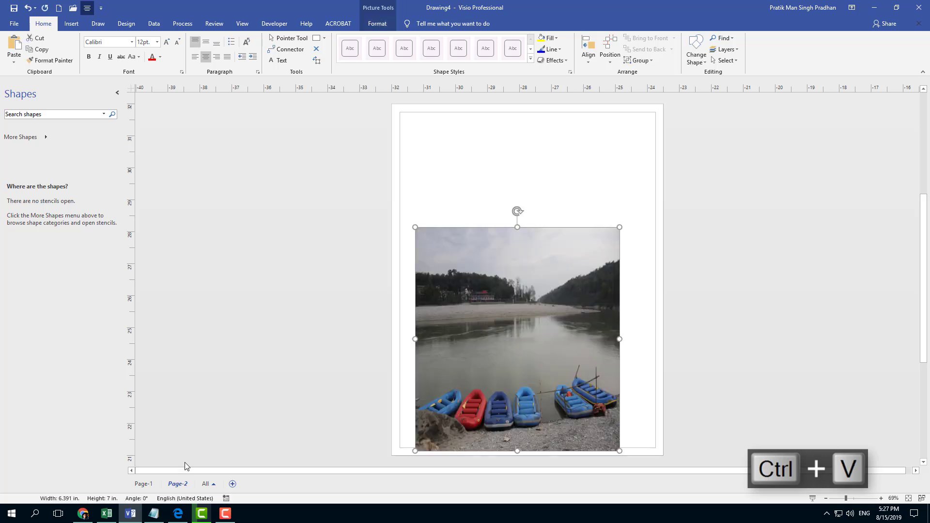
Set Page-2 as Page-1's background in Page Setup and check the result on Page-1
left_click(143, 483)
right_click(152, 484)
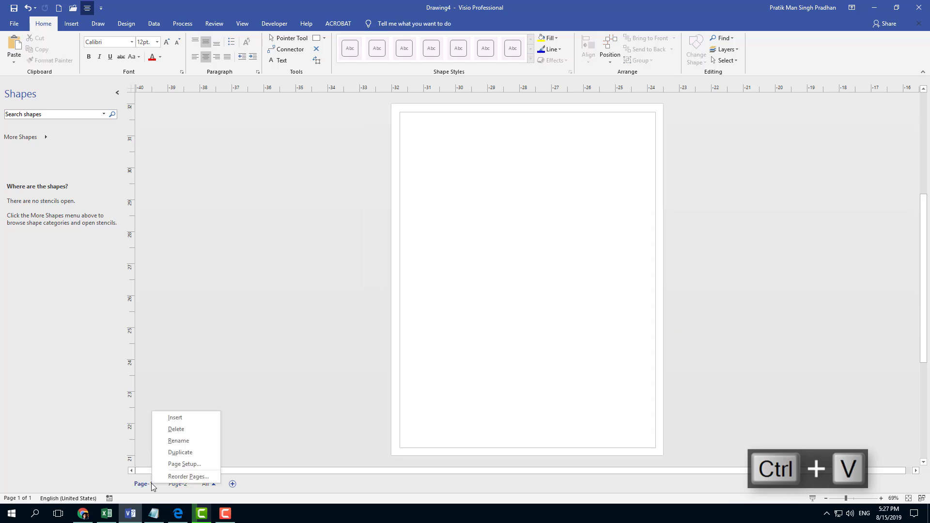
left_click(183, 462)
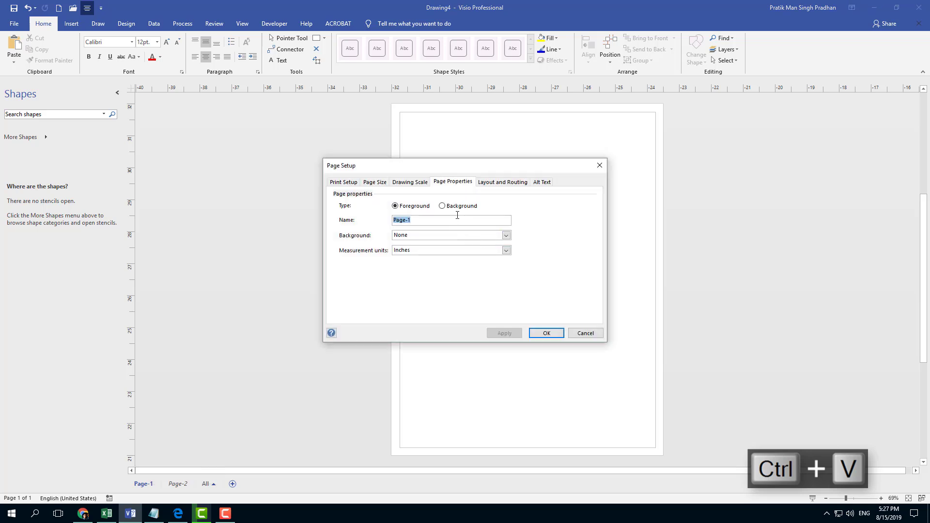
left_click(432, 236)
left_click(426, 251)
left_click(546, 333)
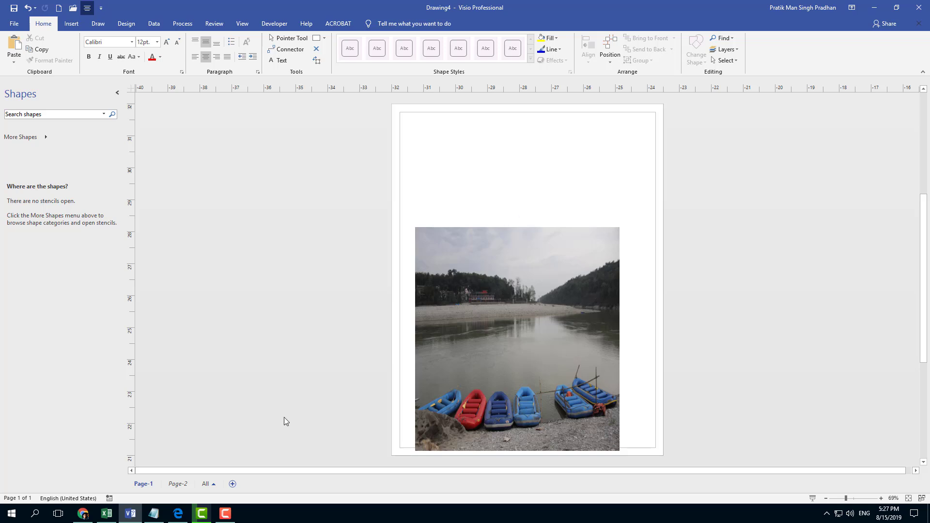
left_click(178, 484)
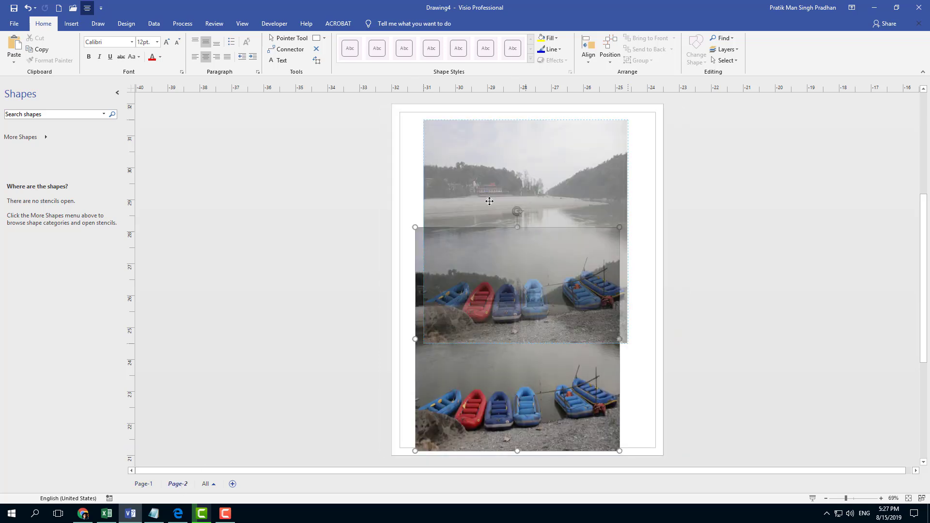
left_click(143, 484)
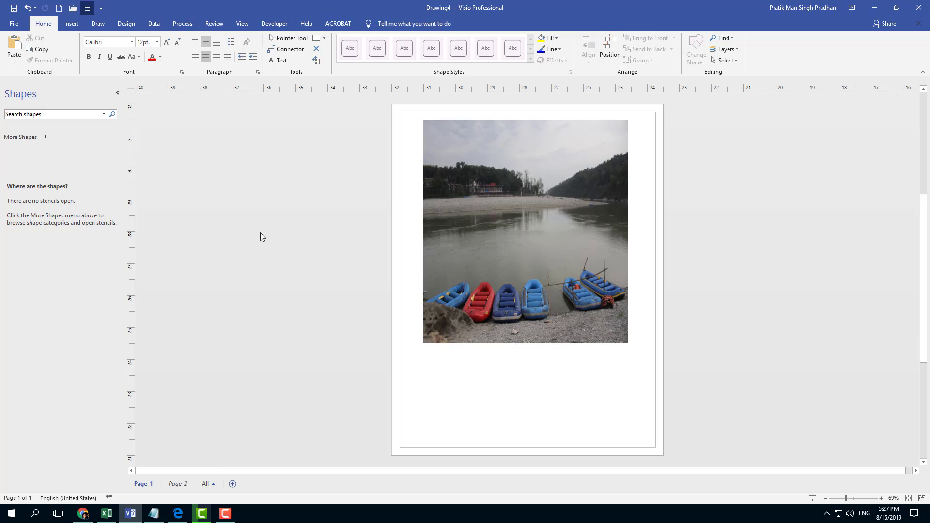
Search Online Pictures for 'computers' and select the black laptop image
left_click(72, 25)
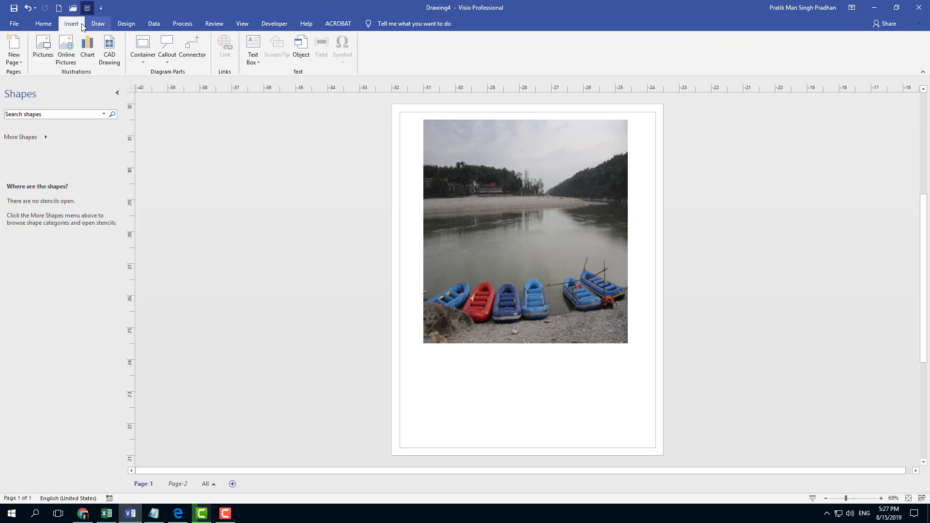
left_click(66, 59)
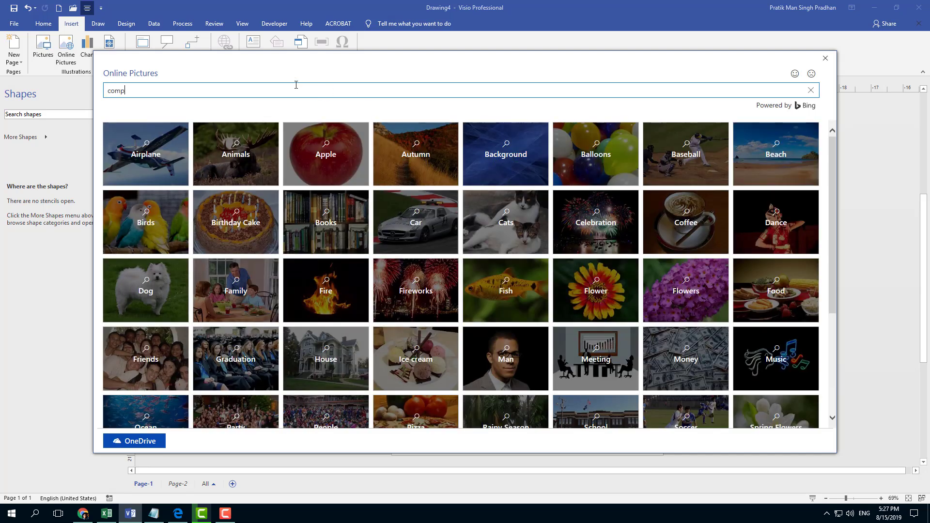
type("ers")
key("Return")
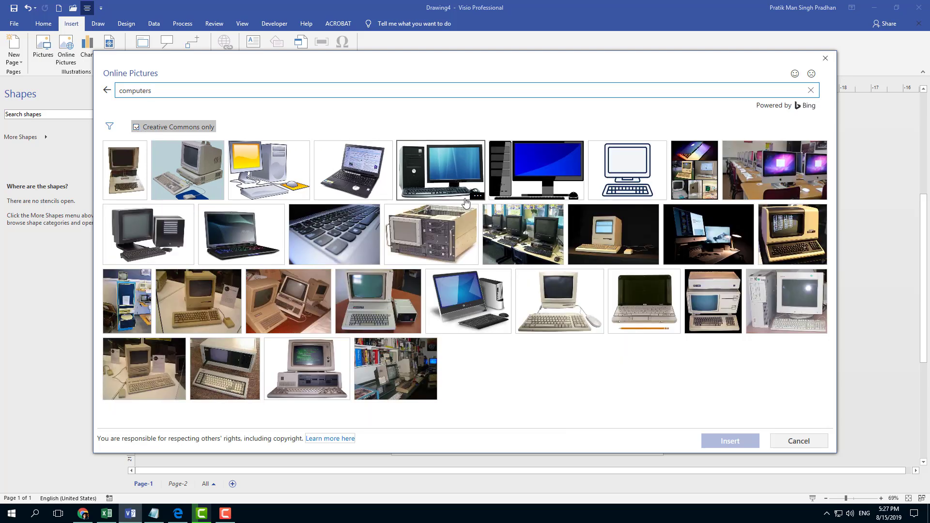
left_click(252, 236)
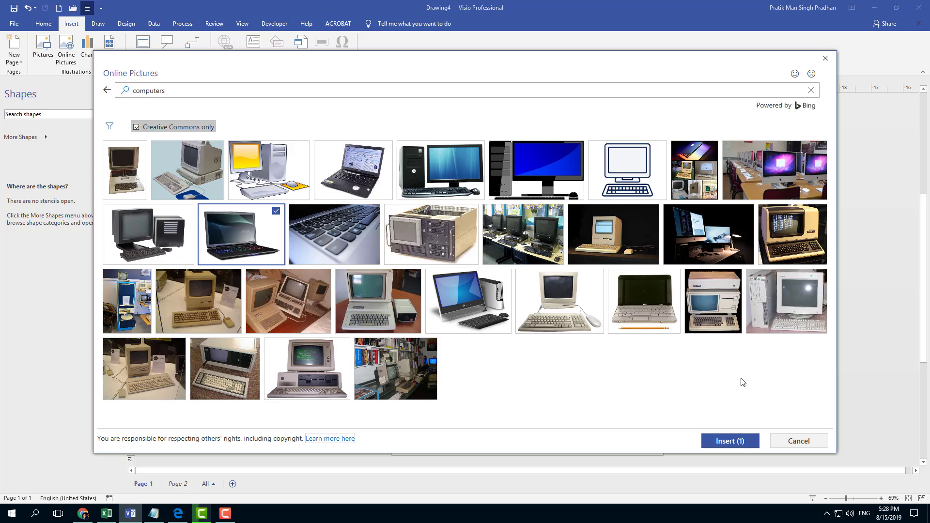
Insert the laptop picture and resize it to 6.625 x 4.66 in. over the river photo
left_click(718, 442)
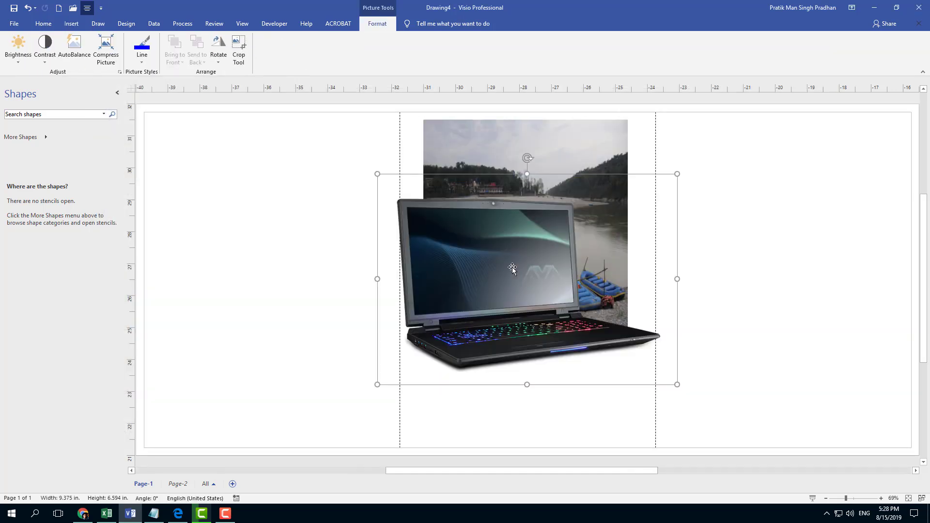
left_click_drag(521, 283, 545, 313)
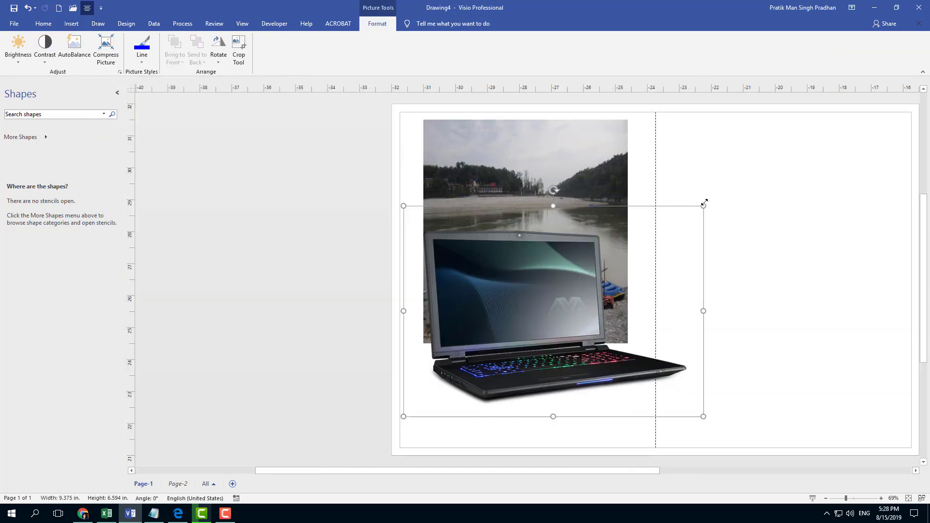
left_click_drag(703, 204, 594, 295)
left_click_drag(529, 339, 544, 270)
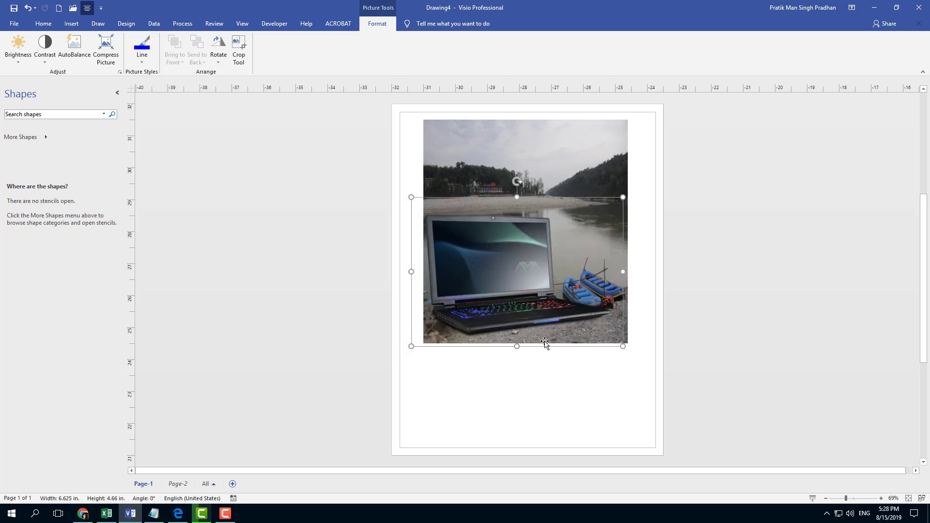
left_click(542, 393)
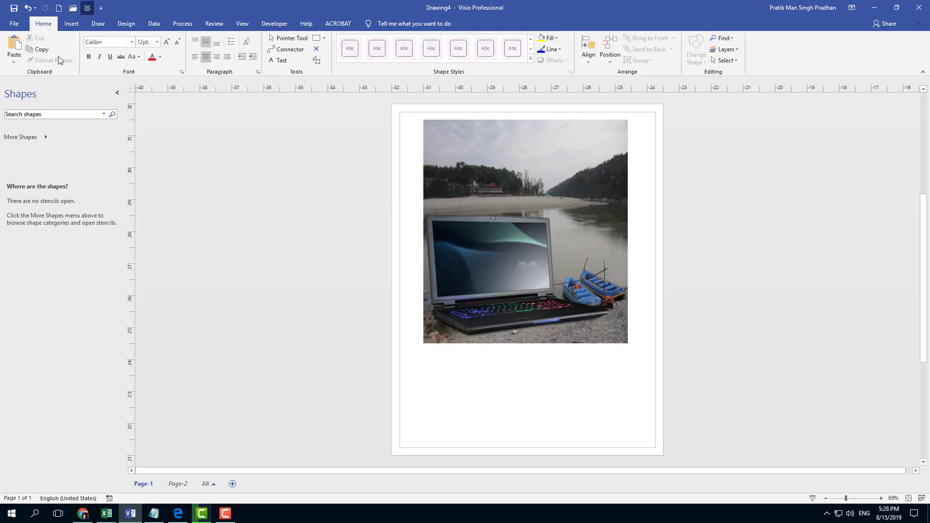